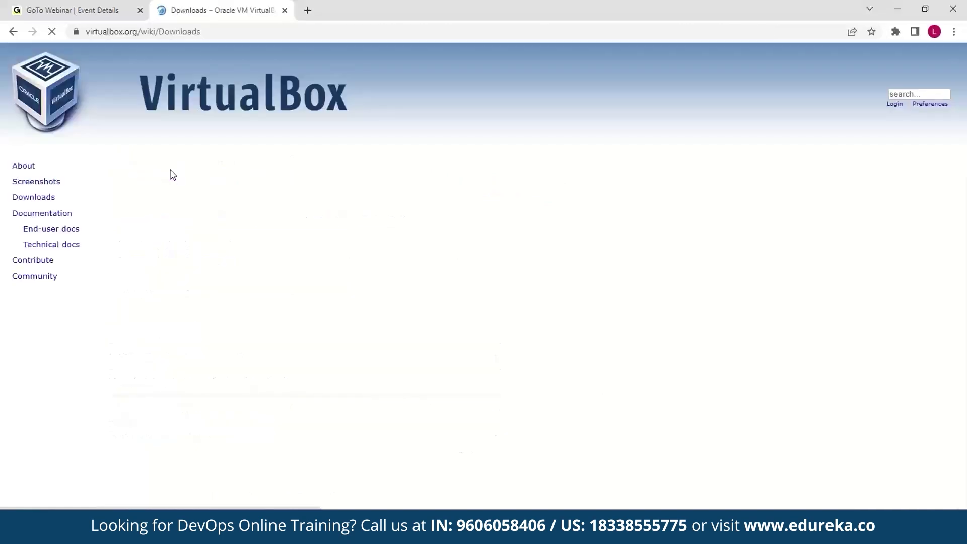
- Start the VirtualBox Windows hosts installer download, then cancel it
left_click(161, 275)
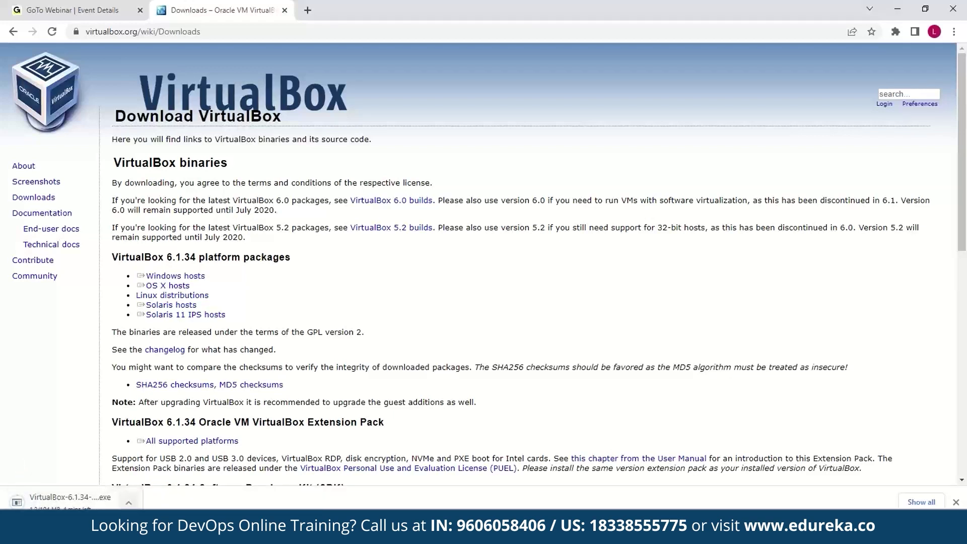
left_click(128, 502)
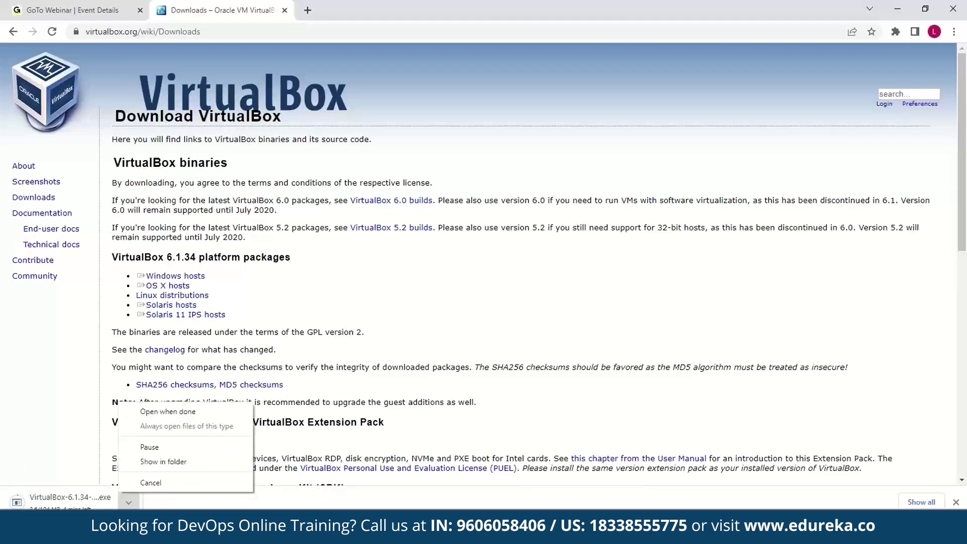
left_click(160, 482)
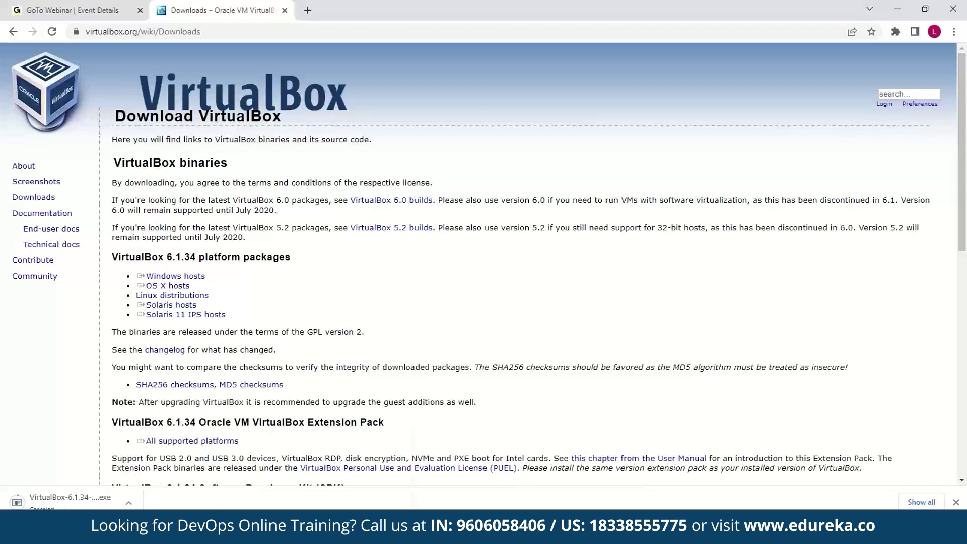
- Confirm the VirtualBox-6.1.34 installer is already in Downloads, then return to Chrome
left_click(312, 531)
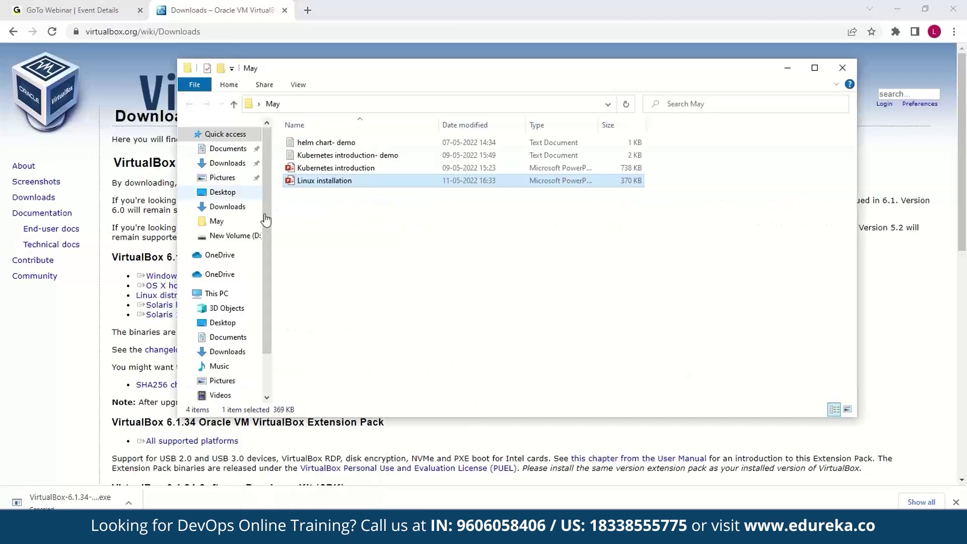
left_click(227, 163)
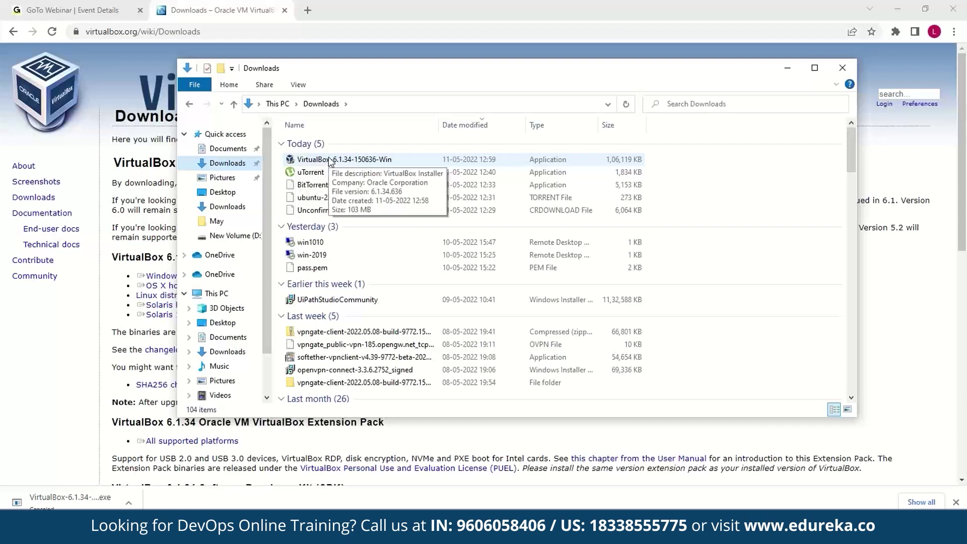
left_click(507, 6)
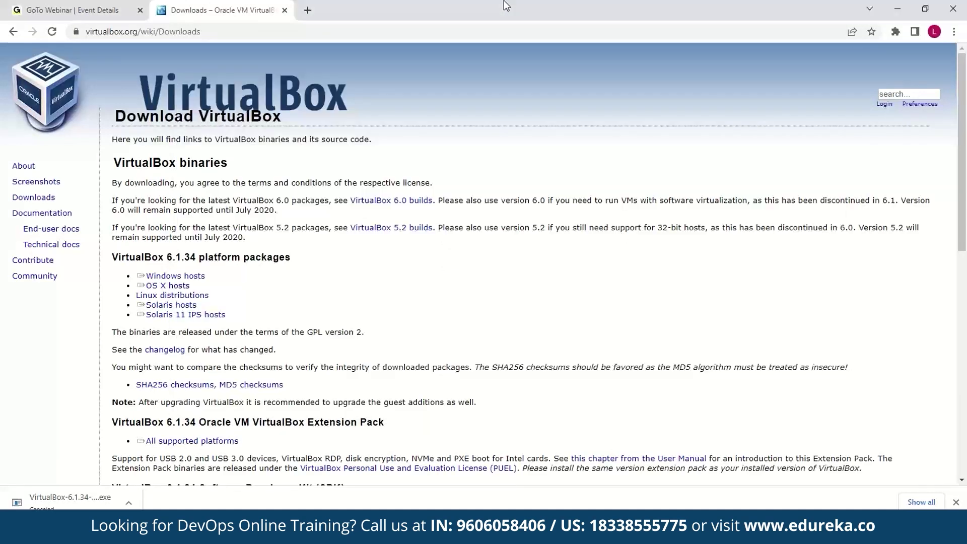
- Search 'ubuntu download' in a new tab and start the Ubuntu 22.04 LTS desktop download
left_click(308, 11)
type("ubu")
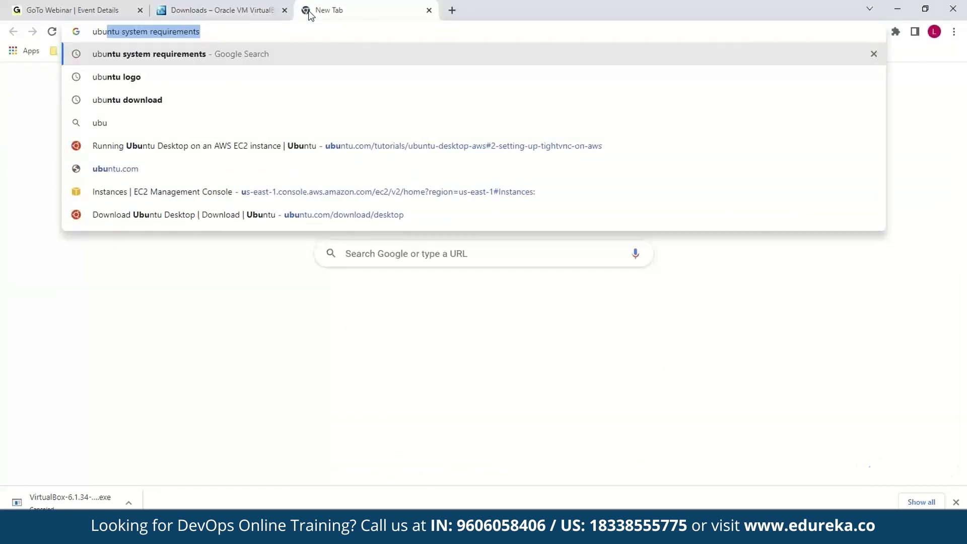
type("ntu download")
key("Return")
left_click(211, 177)
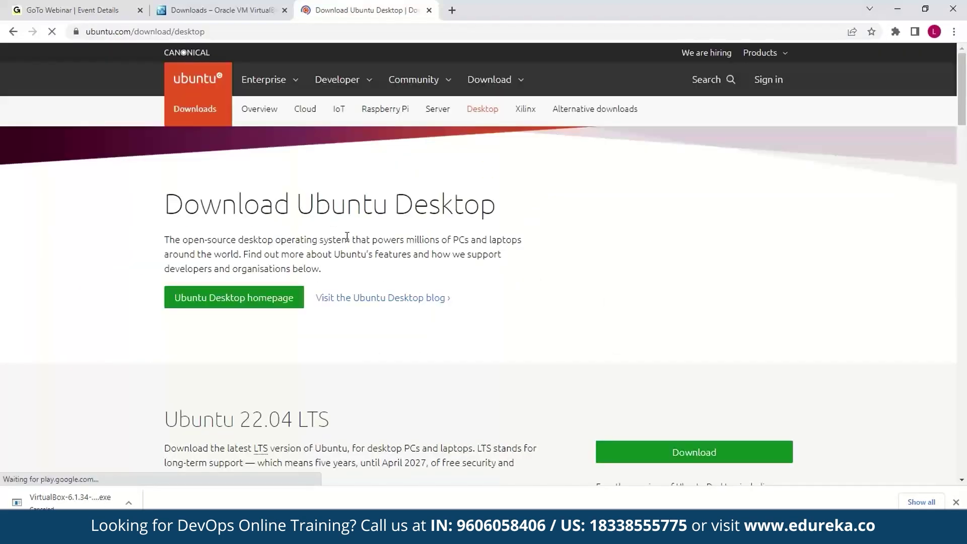
scroll(347, 237, "down", 2)
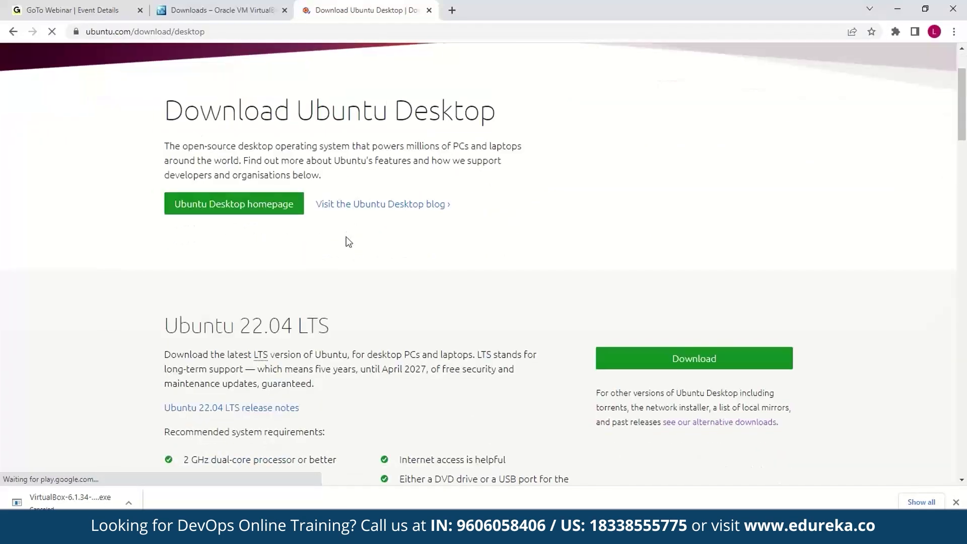
scroll(347, 242, "down", 3)
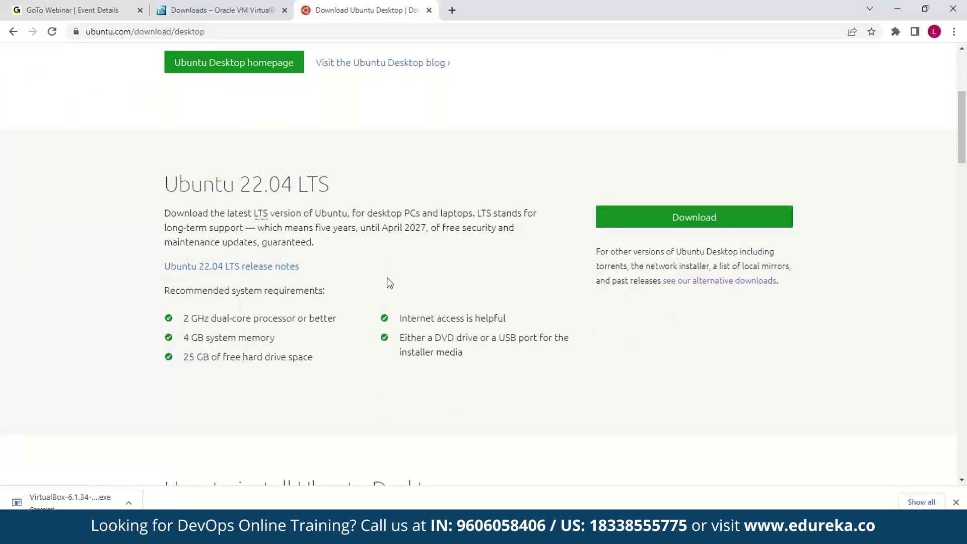
left_click(698, 222)
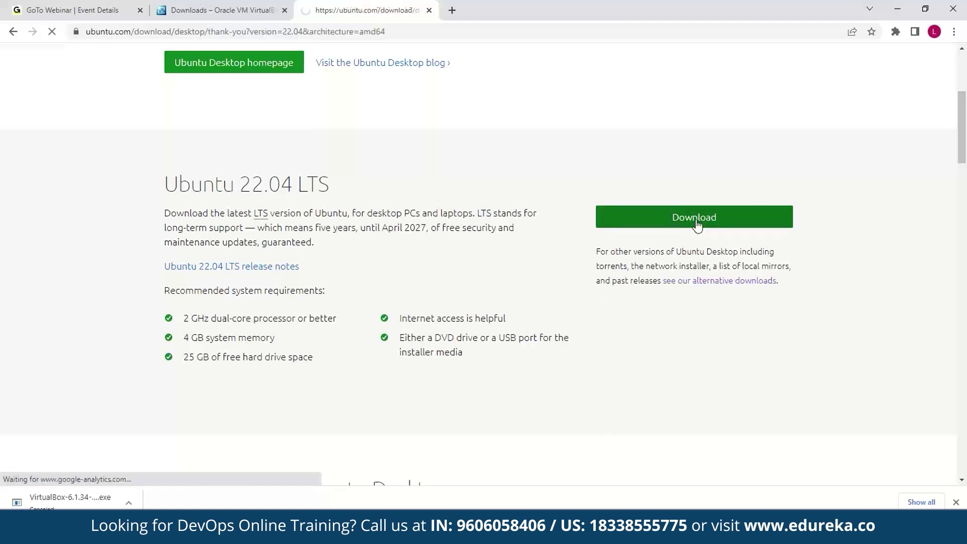
- Cancel the Ubuntu ISO download and select the VirtualBox installer in the Downloads folder
scroll(697, 225, "down", 1)
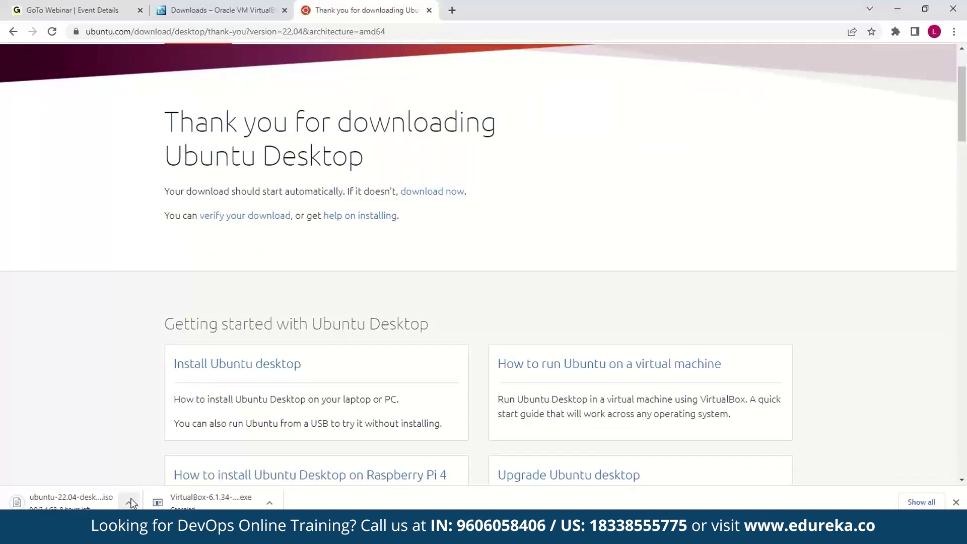
left_click(130, 502)
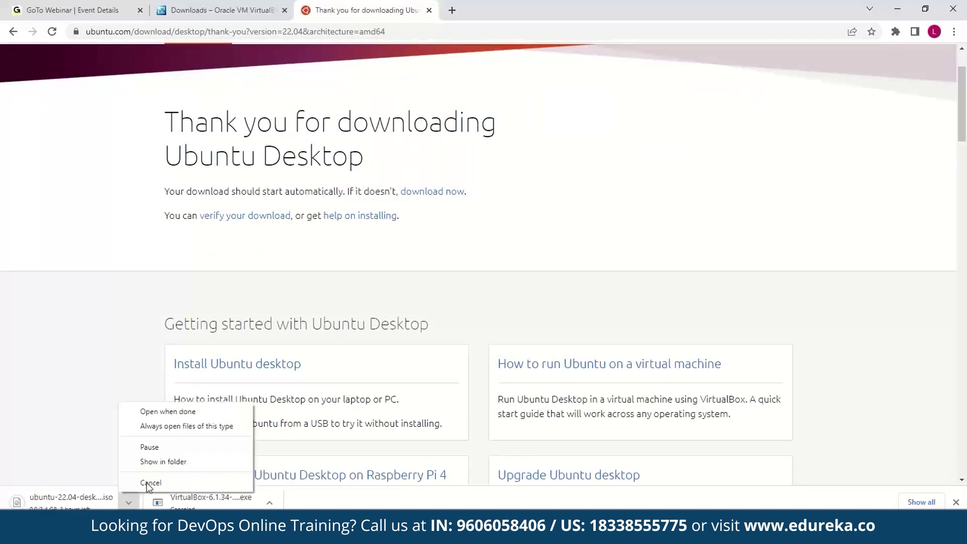
left_click(162, 483)
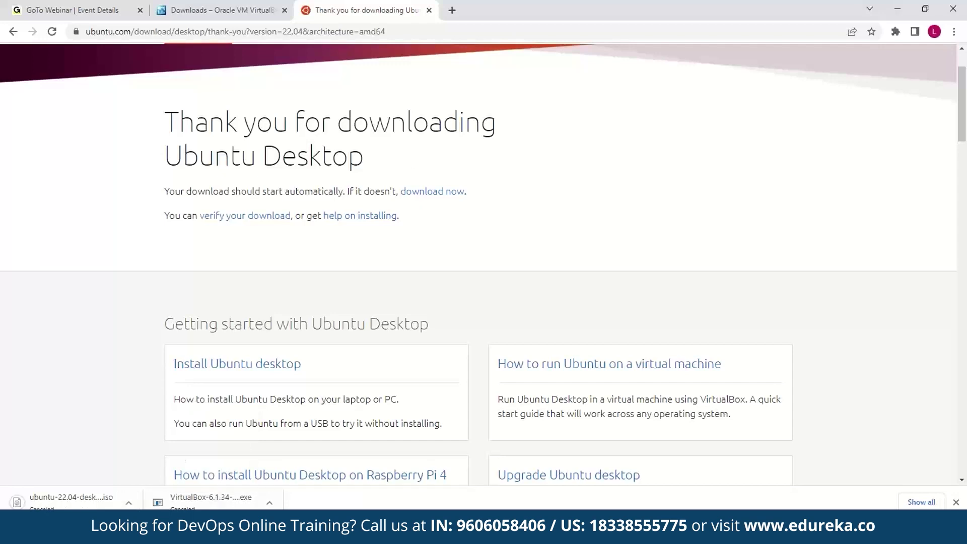
left_click(322, 532)
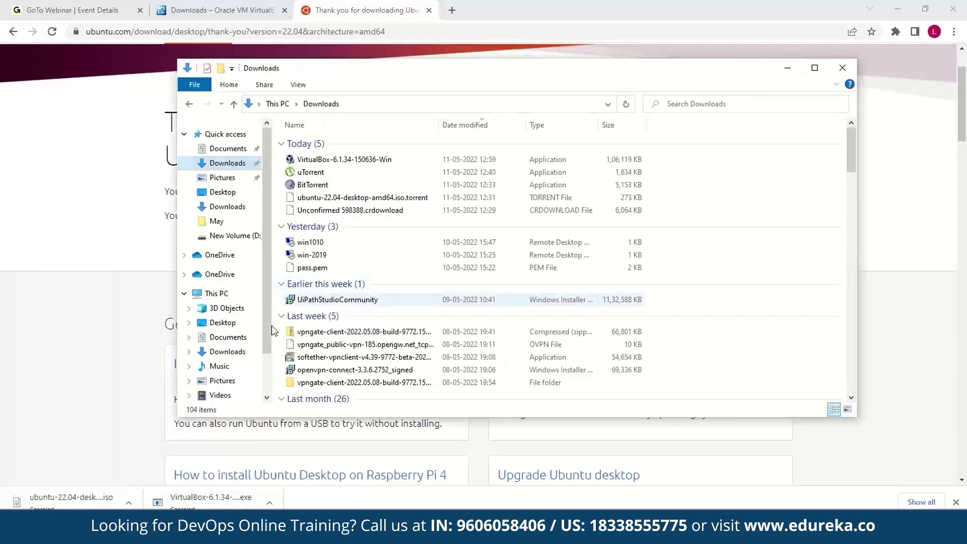
left_click(356, 160)
- Copy the VirtualBox installer to New Volume (D:) beside the Ubuntu 22.04 ISO and run it
left_click(232, 235)
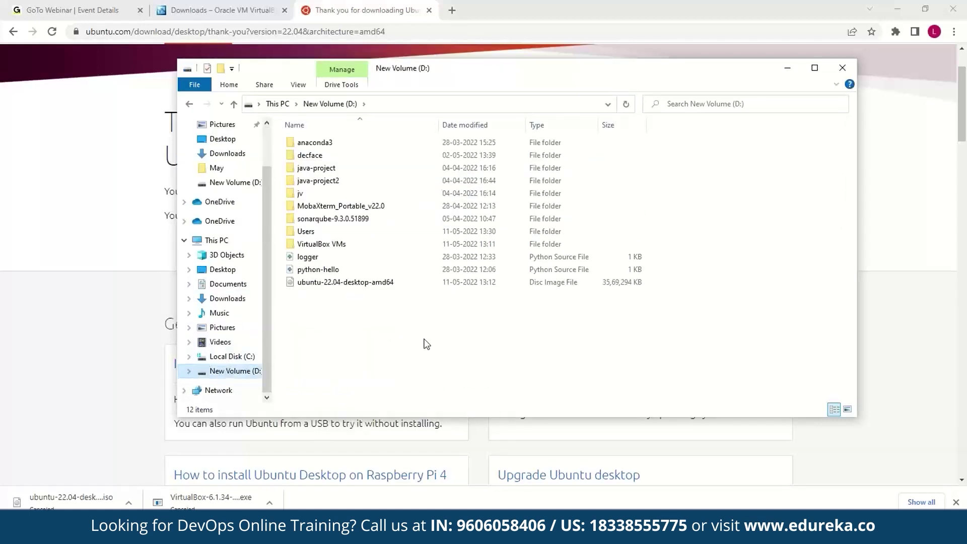
left_click(373, 285)
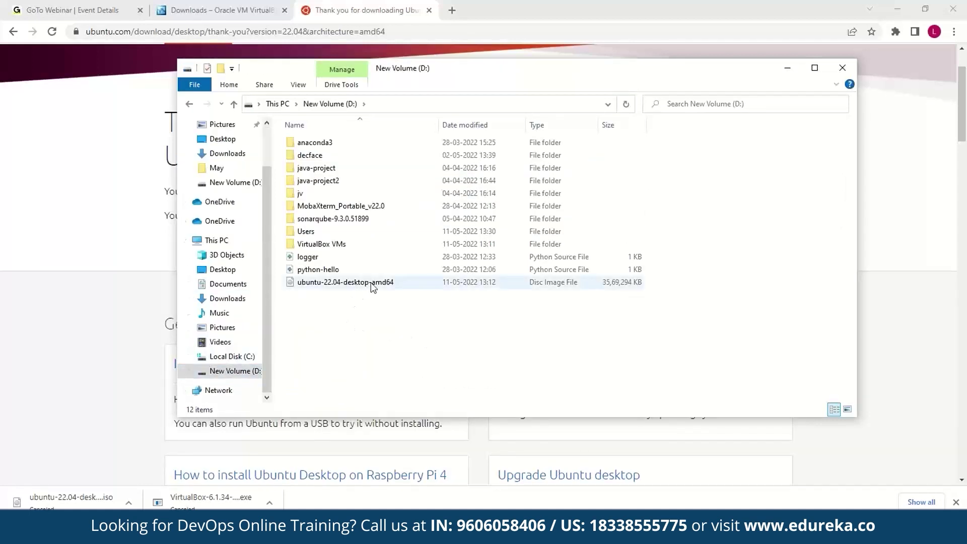
left_click(382, 338)
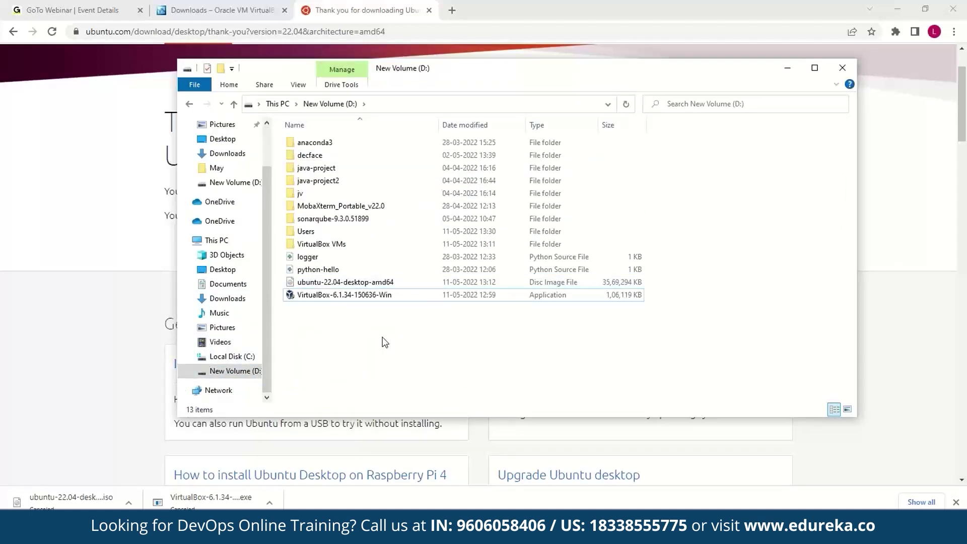
double_click(386, 296)
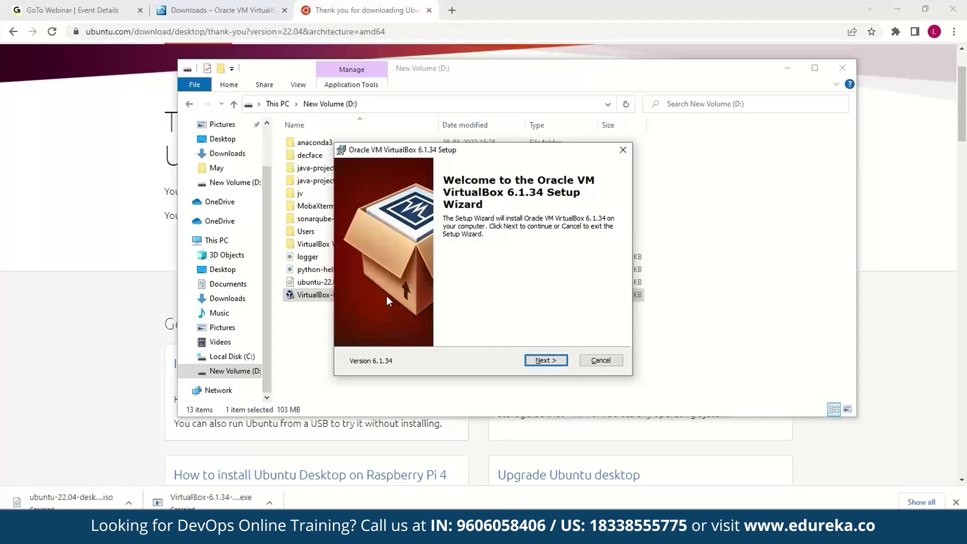
- Install VirtualBox 6.1.34 with default features and shortcuts, accepting the network reset, and launch it
left_click(546, 360)
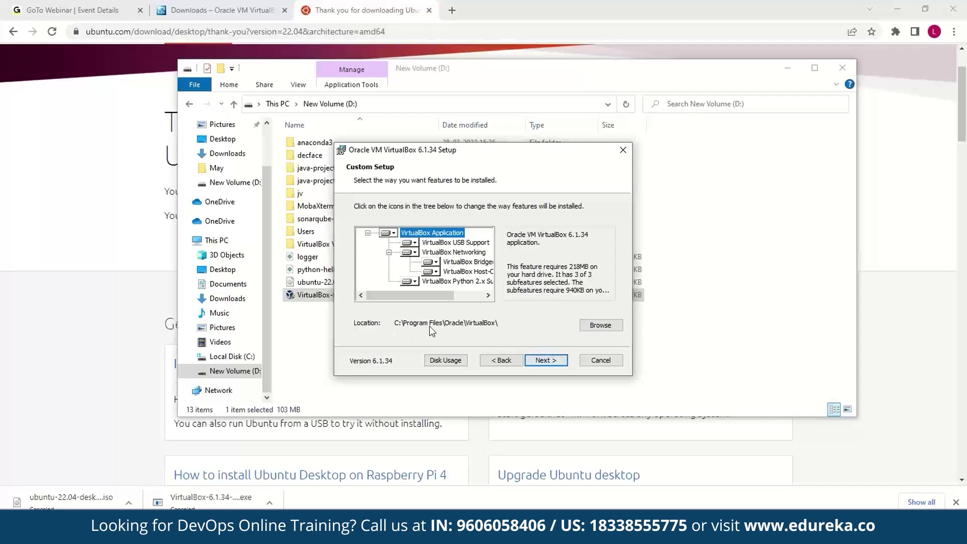
left_click(544, 364)
left_click(544, 361)
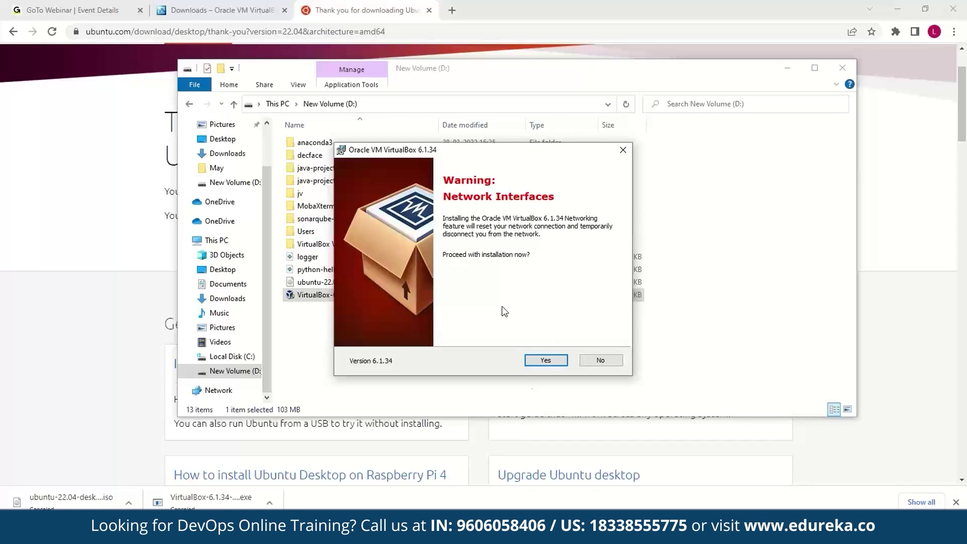
left_click(546, 360)
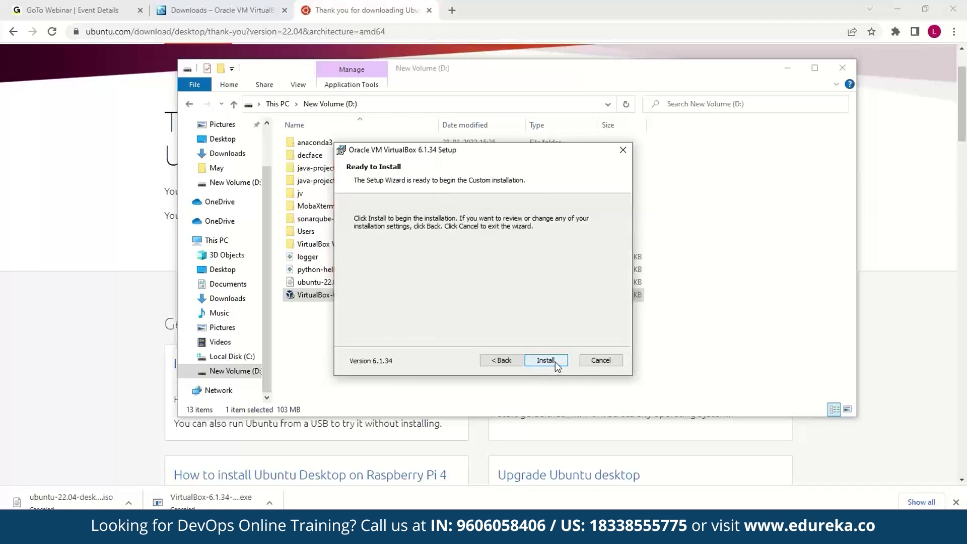
left_click(556, 362)
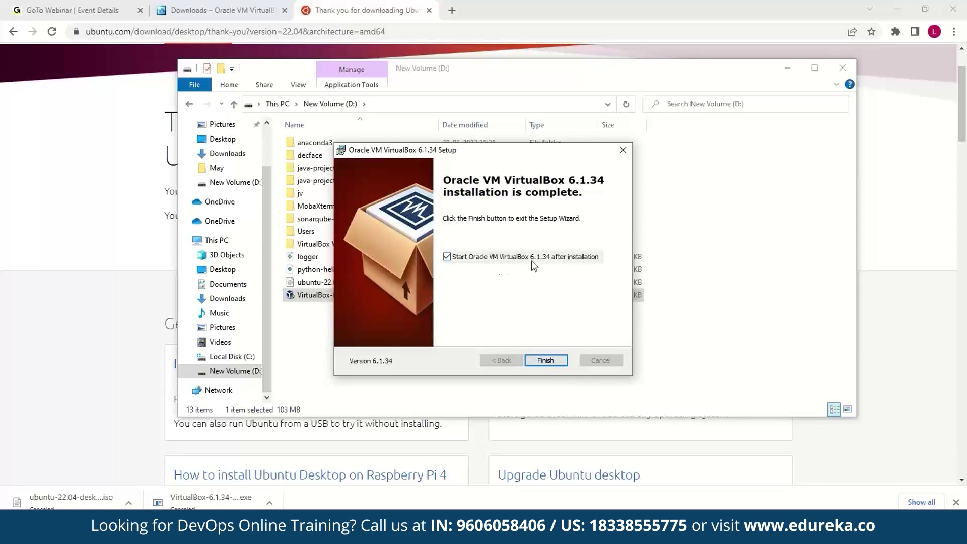
left_click(558, 365)
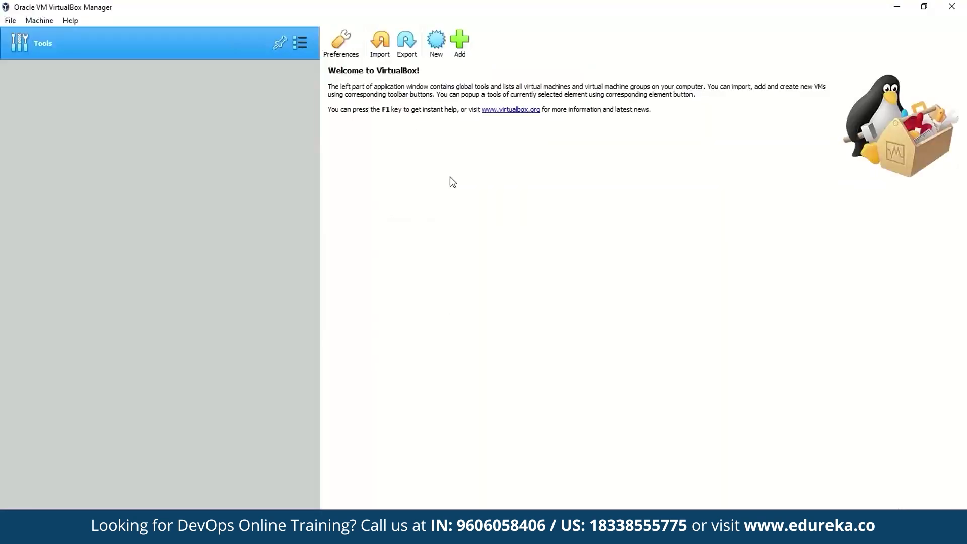
- Create a new VM named Ubuntu-VM with 4096 MB memory and proceed to the hard disk
left_click(434, 57)
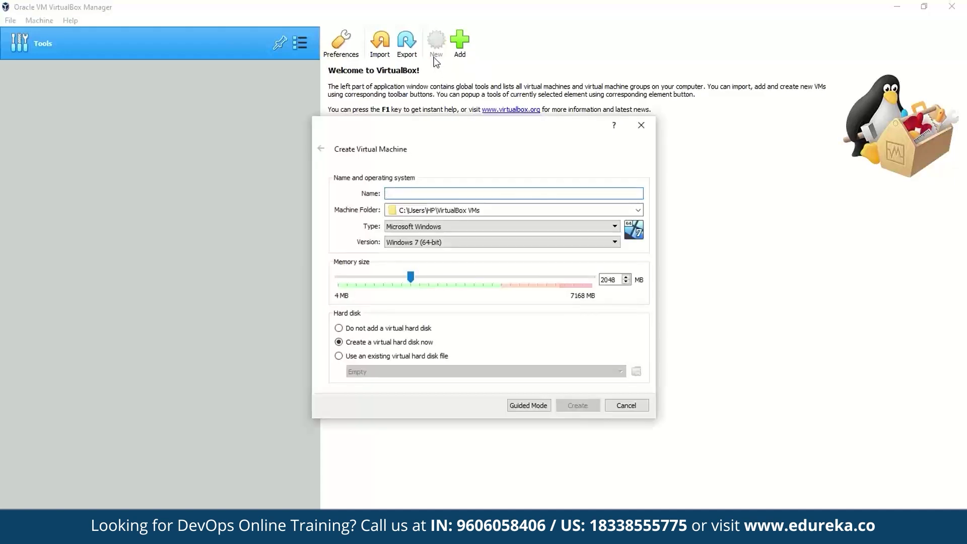
left_click(421, 196)
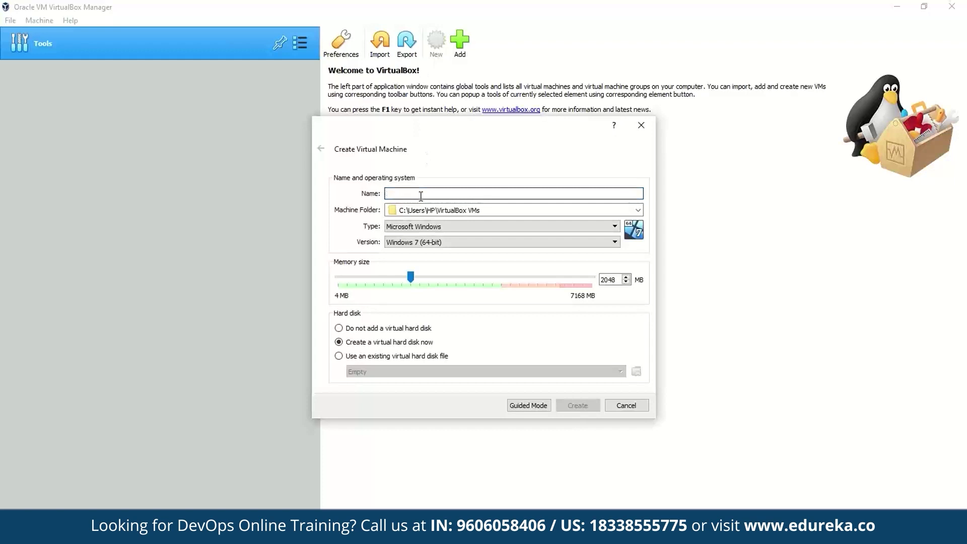
type("Ubuntu-VM")
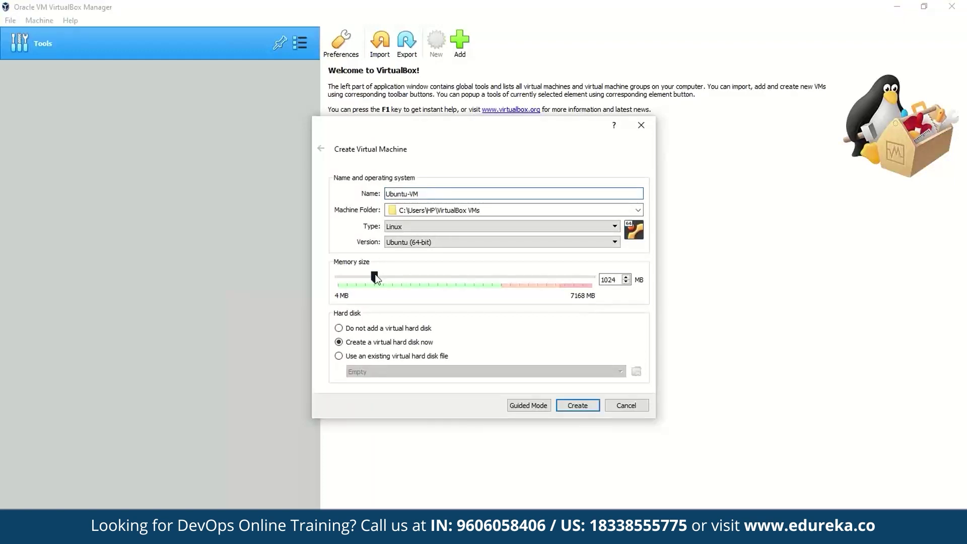
left_click_drag(392, 275, 483, 276)
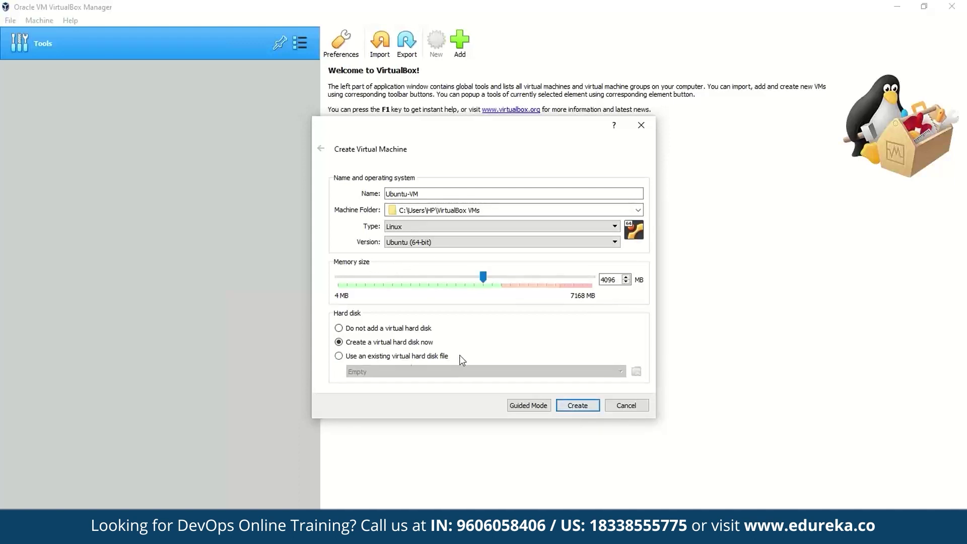
left_click(574, 406)
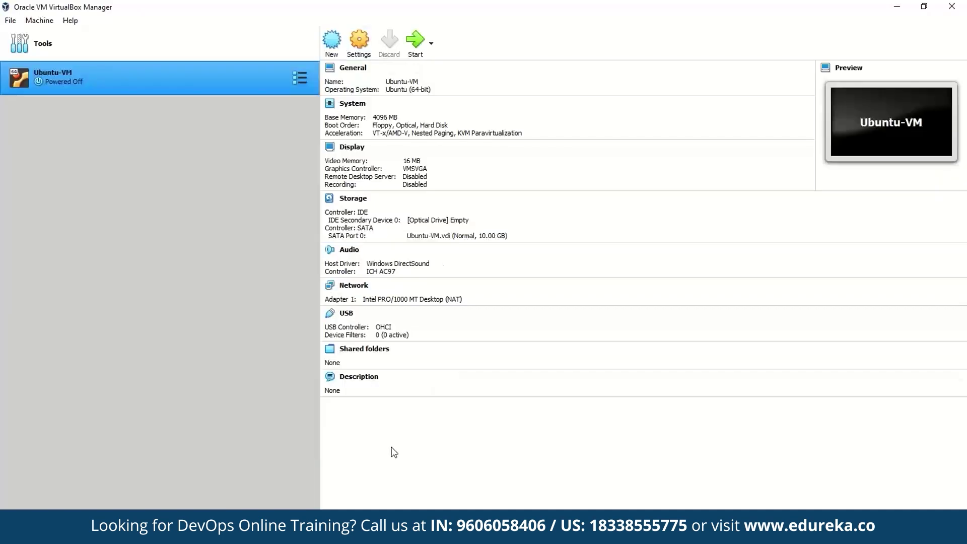
- Check the Ubuntu 22.04 ISO in File Explorer, then open Ubuntu-VM's settings in VirtualBox
left_click(315, 530)
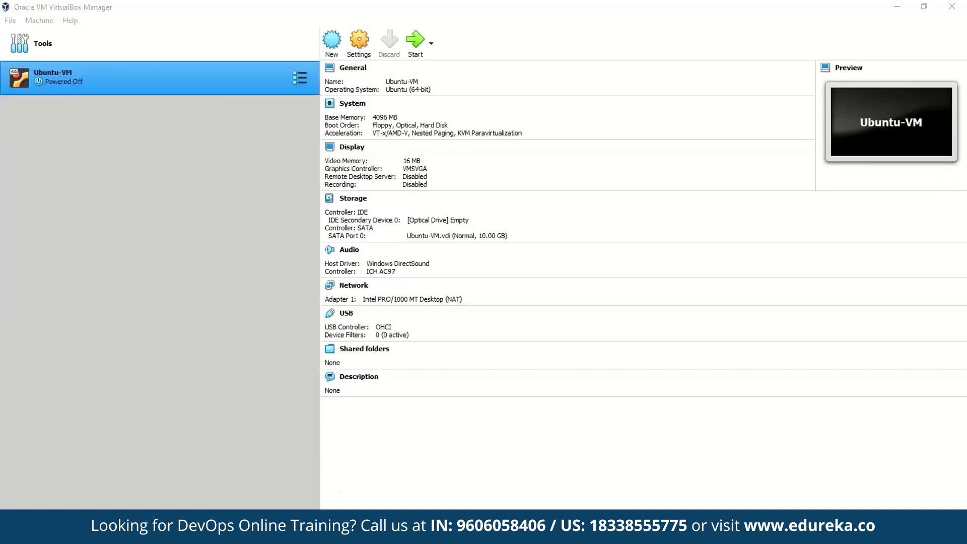
left_click(362, 283)
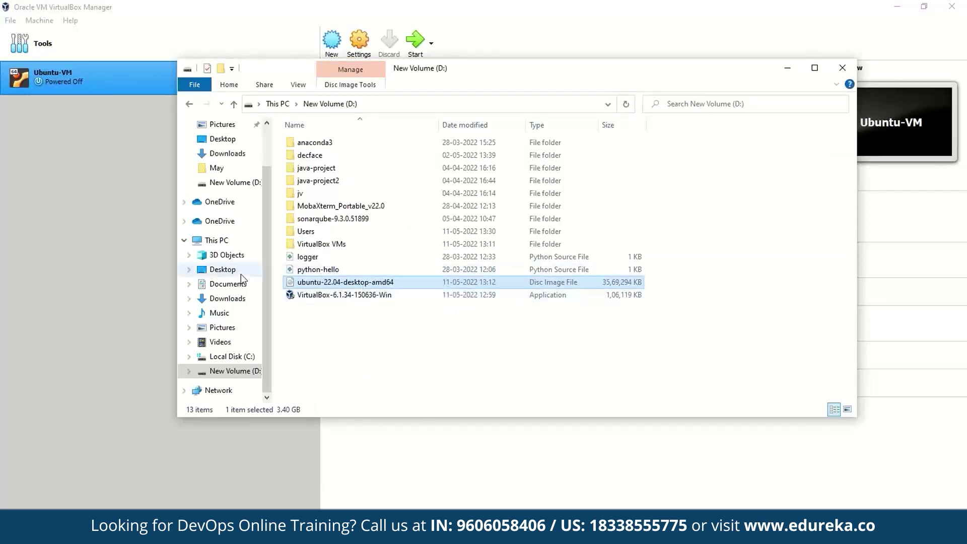
left_click(492, 15)
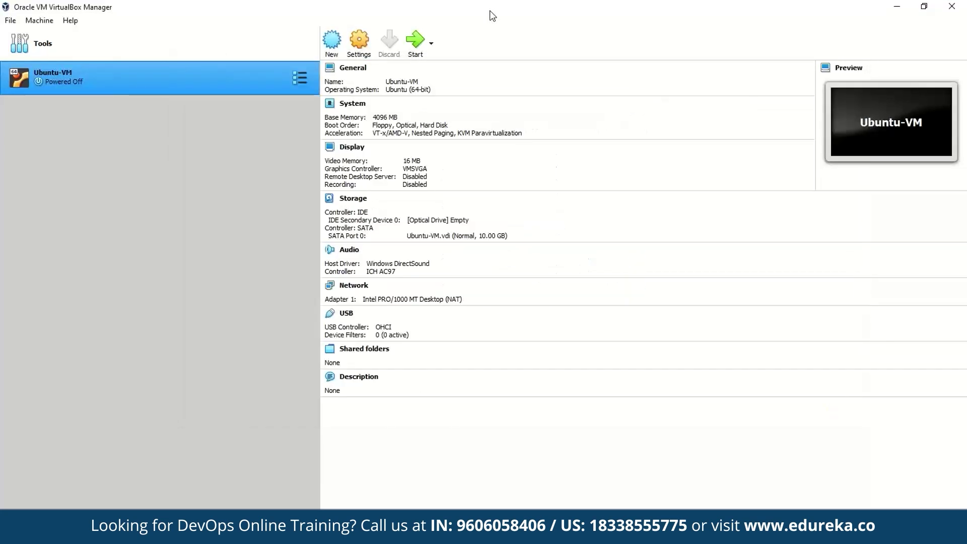
left_click(361, 43)
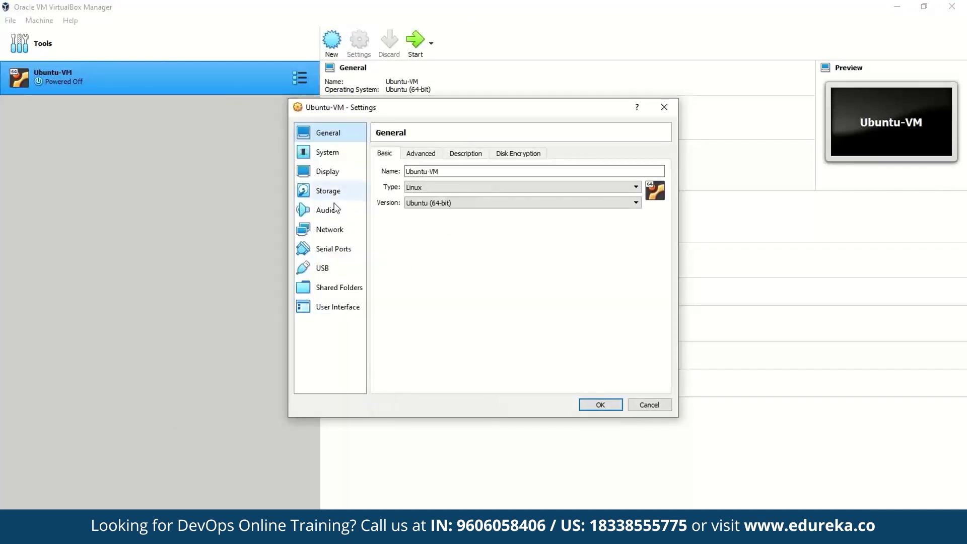
- Attach ubuntu-22.04-desktop-amd64.iso to Ubuntu-VM's empty optical drive, save, and start the VM
left_click(337, 189)
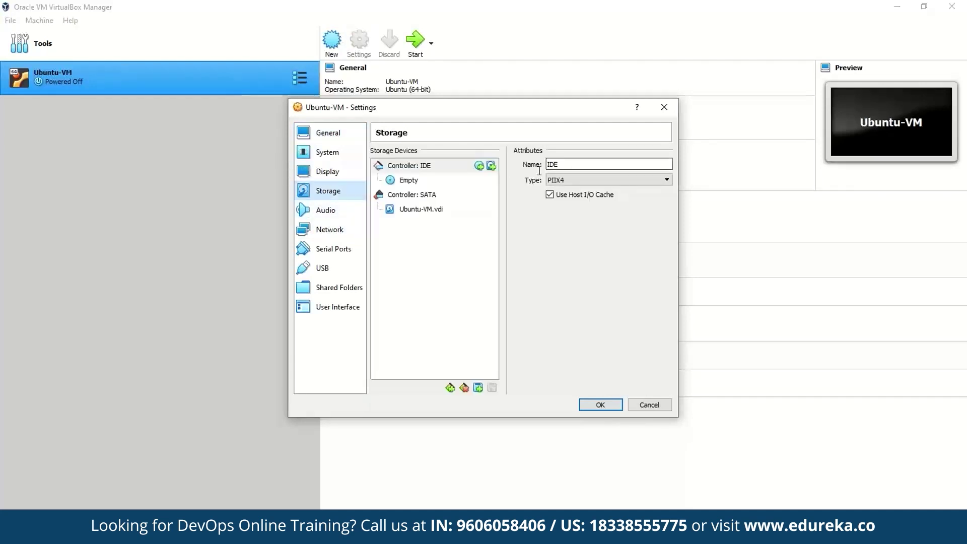
left_click(445, 182)
left_click(666, 165)
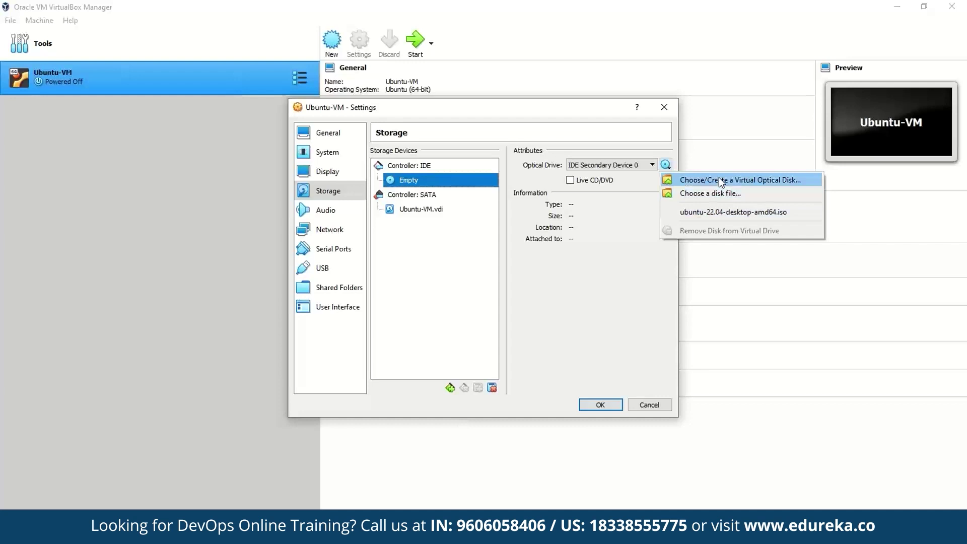
left_click(712, 193)
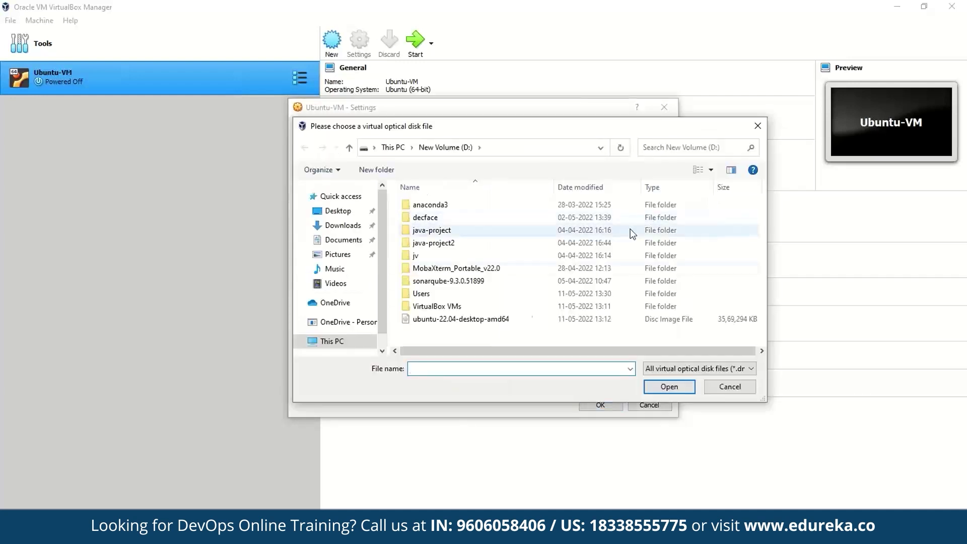
left_click(513, 317)
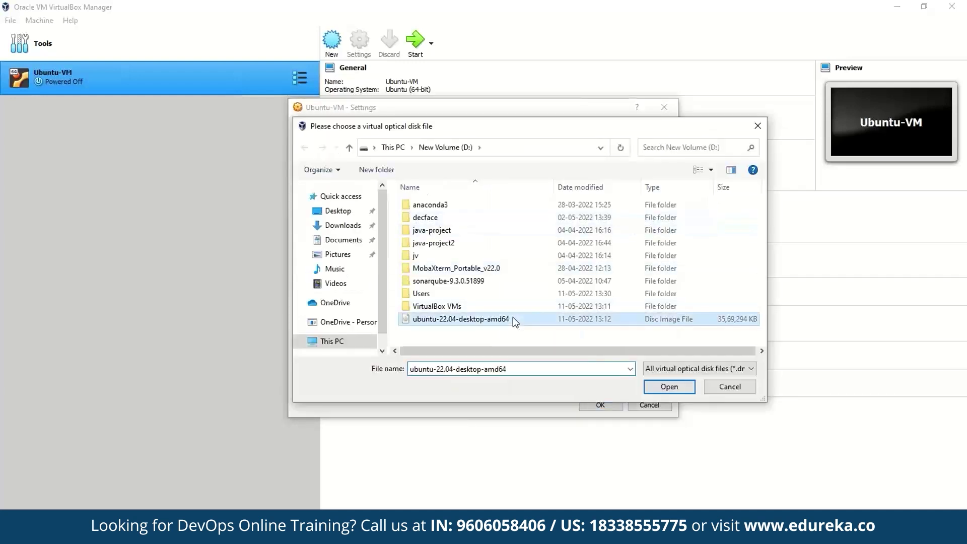
left_click(661, 385)
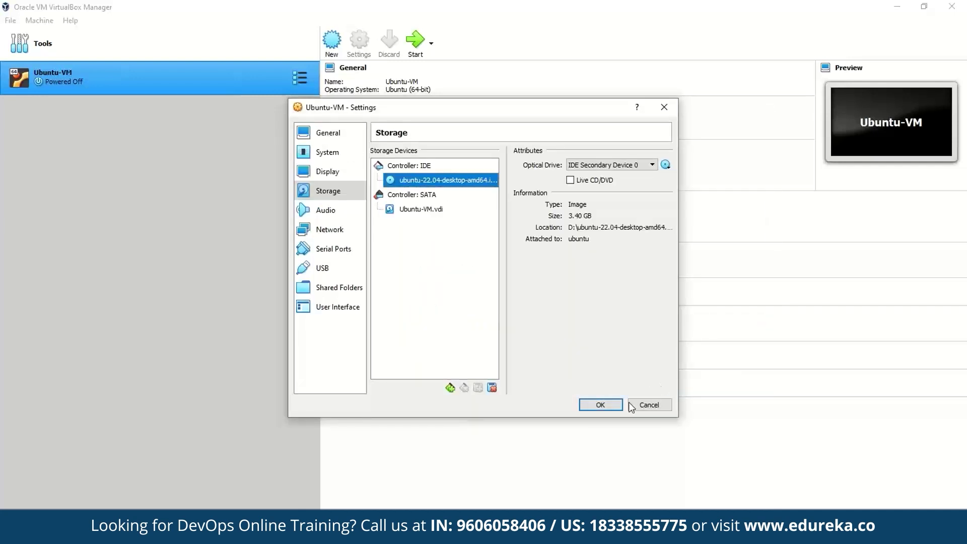
left_click(600, 405)
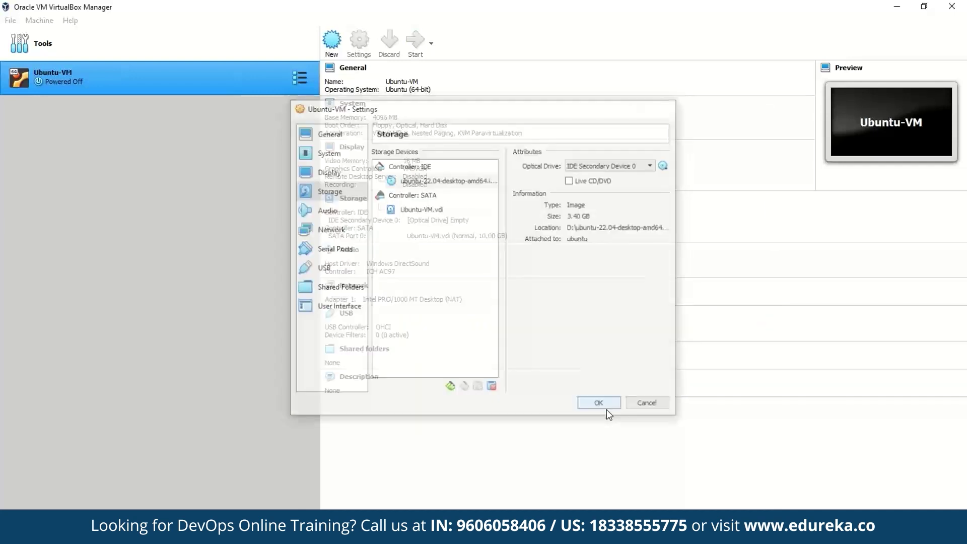
left_click(415, 44)
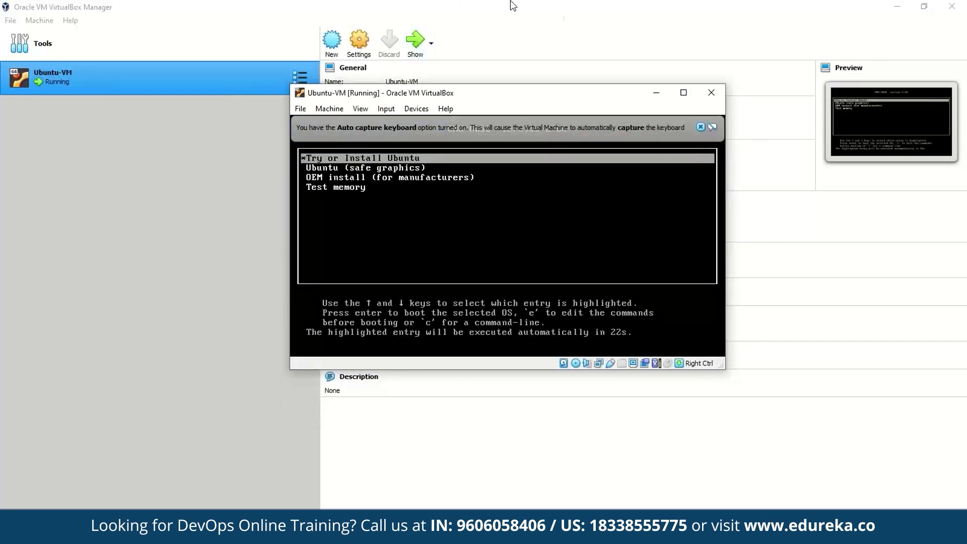
- Maximise the VM window and boot the Try or Install Ubuntu GRUB entry
double_click(555, 96)
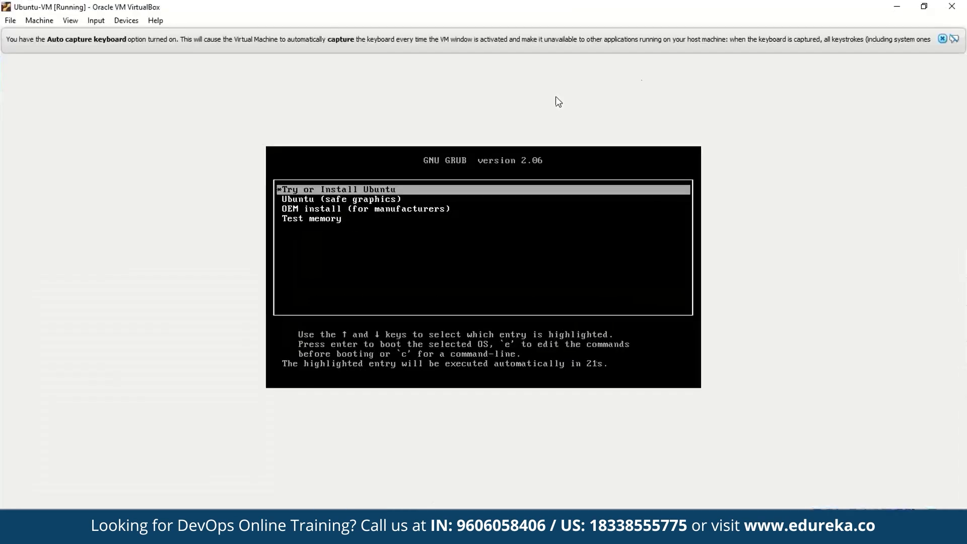
left_click(871, 59)
key("Down")
key("Up")
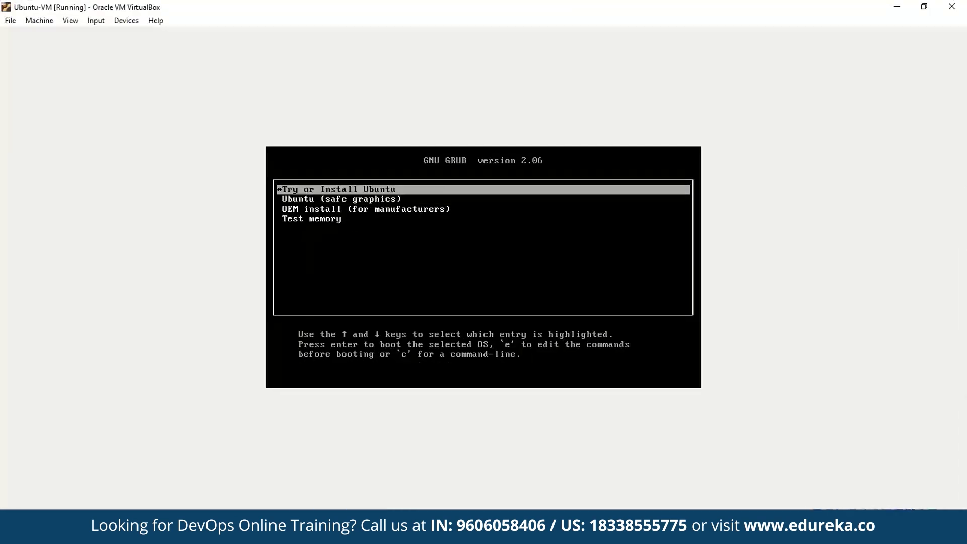
key("Return")
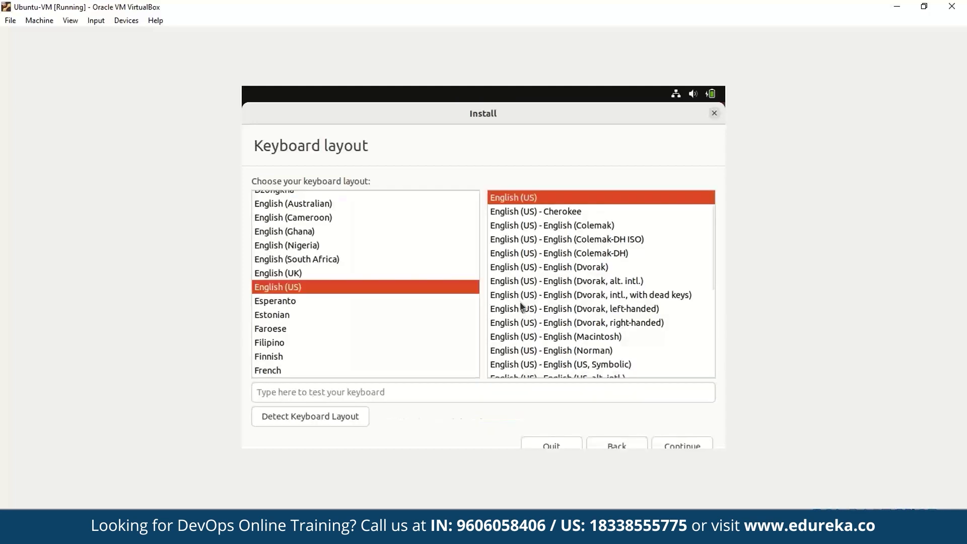
- Keep English (US) layout, choose minimal installation without updates, and erase the disk to install
left_click(683, 444)
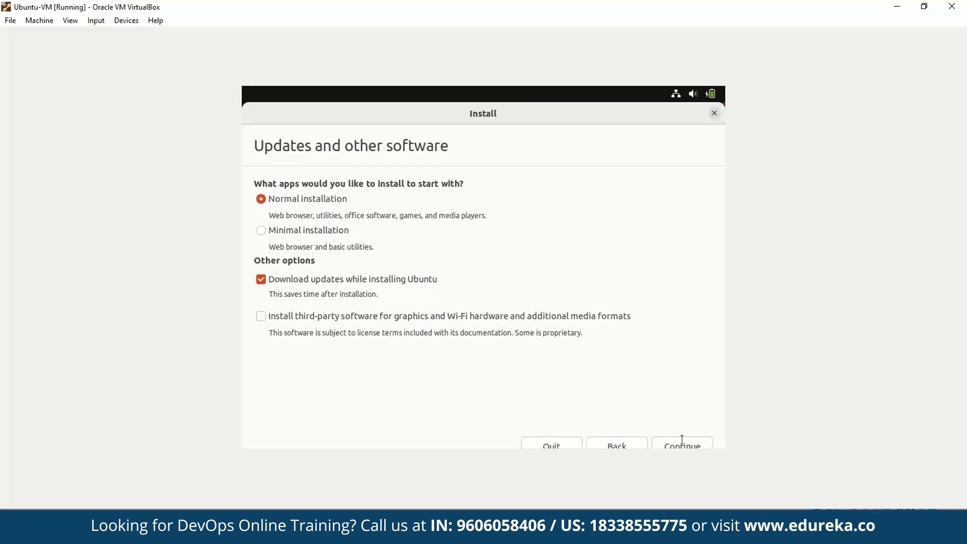
left_click(261, 230)
left_click(261, 279)
left_click(683, 444)
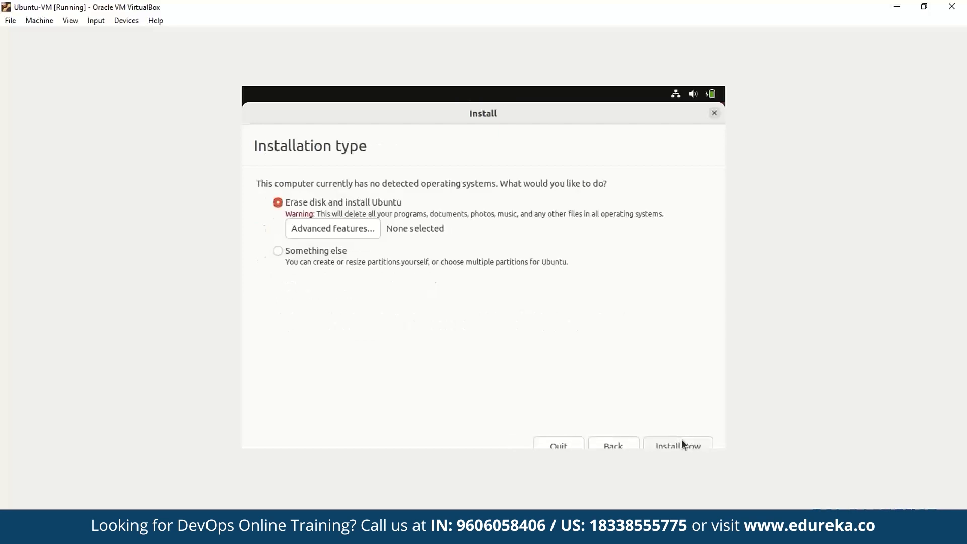
left_click(683, 441)
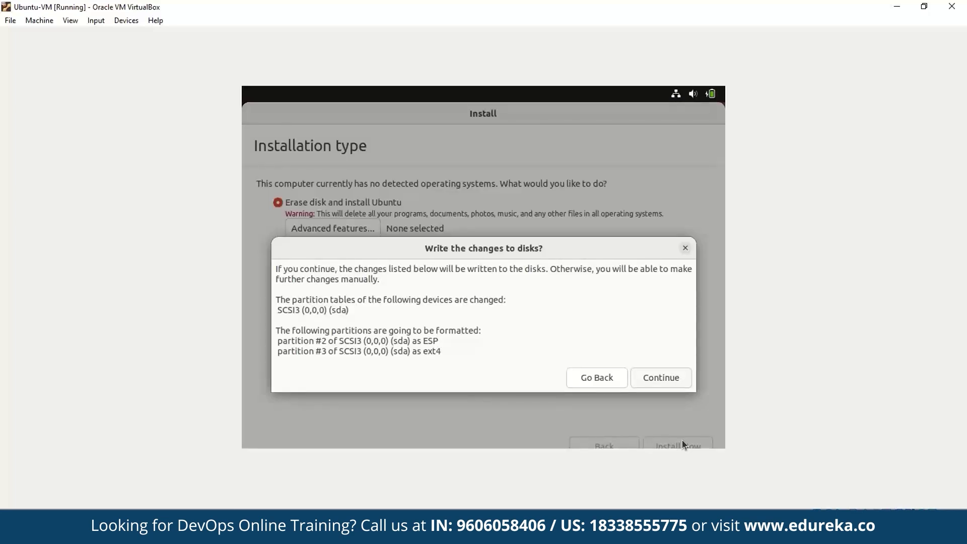
key("Return")
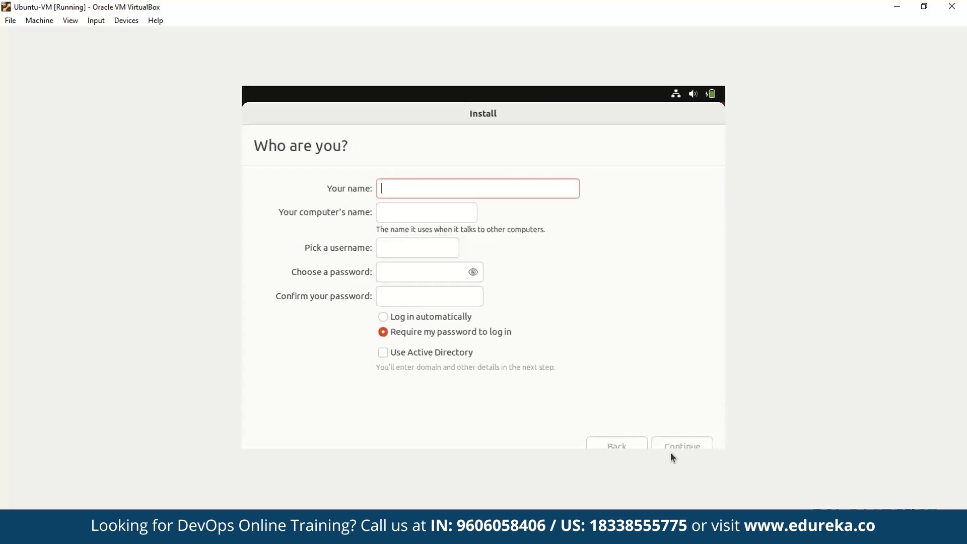
- Fill in the user account with a password and automatic login, then continue
key("Tab")
key("Tab")
left_click(688, 446)
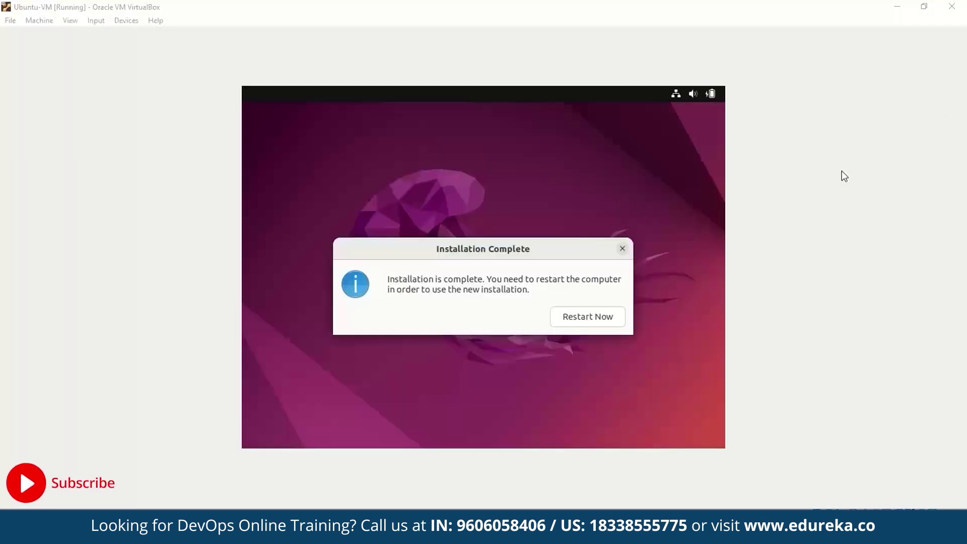
- Restart Ubuntu-VM to finish installation and let the VM capture the mouse
left_click(732, 247)
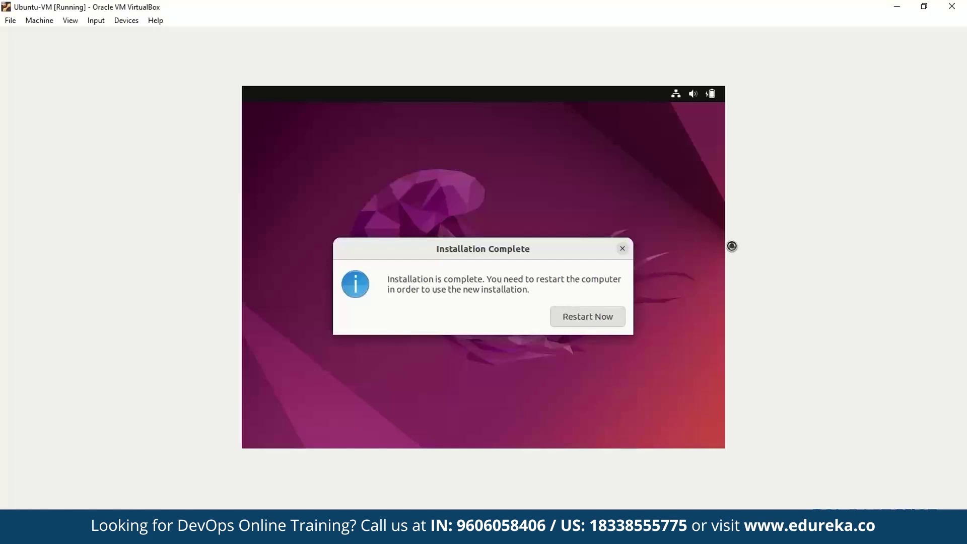
key("Return")
left_click(734, 251)
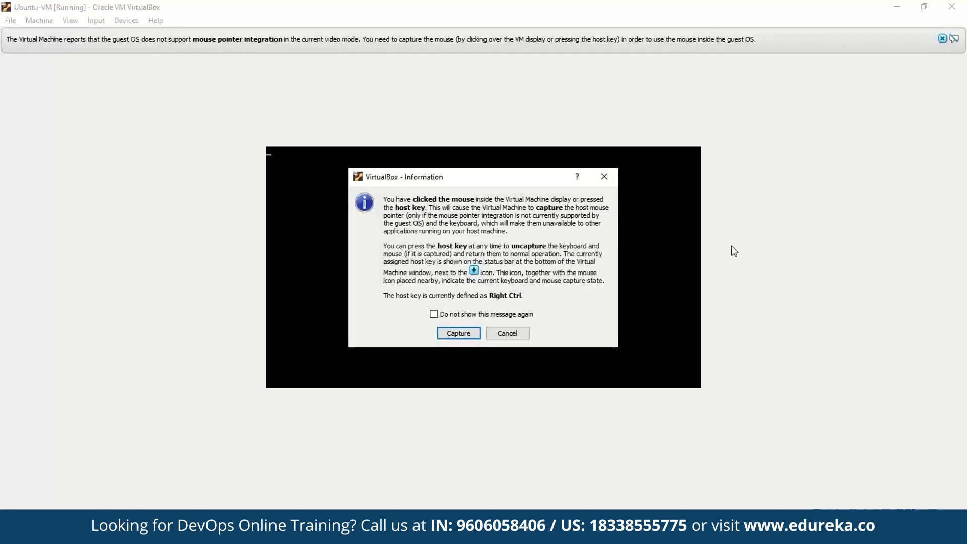
left_click(463, 336)
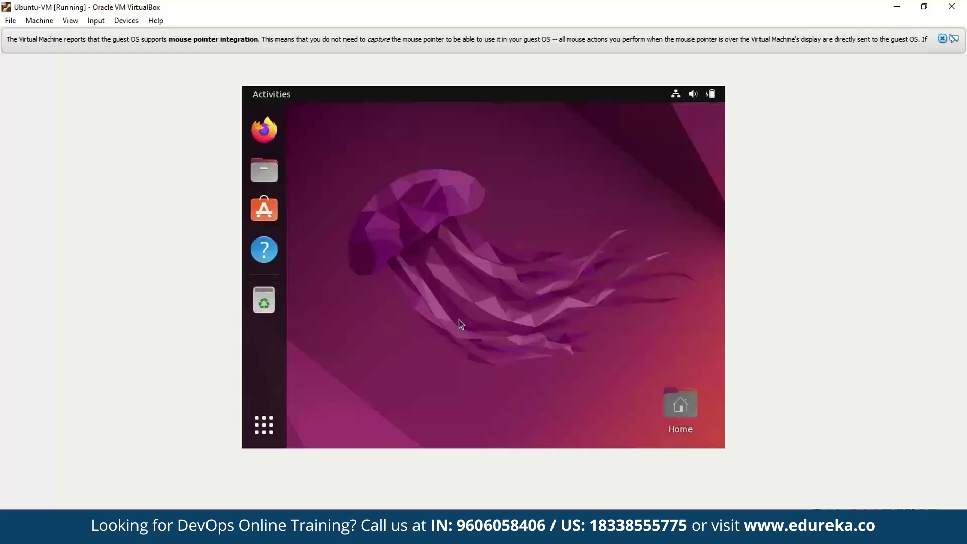
- Check the Ubuntu desktop's right-click context menu on Ubuntu-VM, then dismiss it
right_click(458, 320)
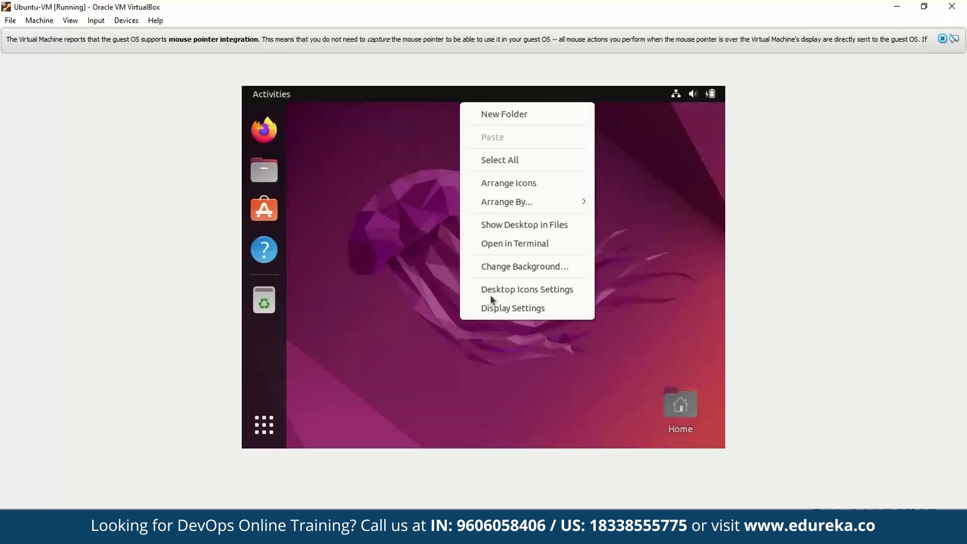
left_click(533, 256)
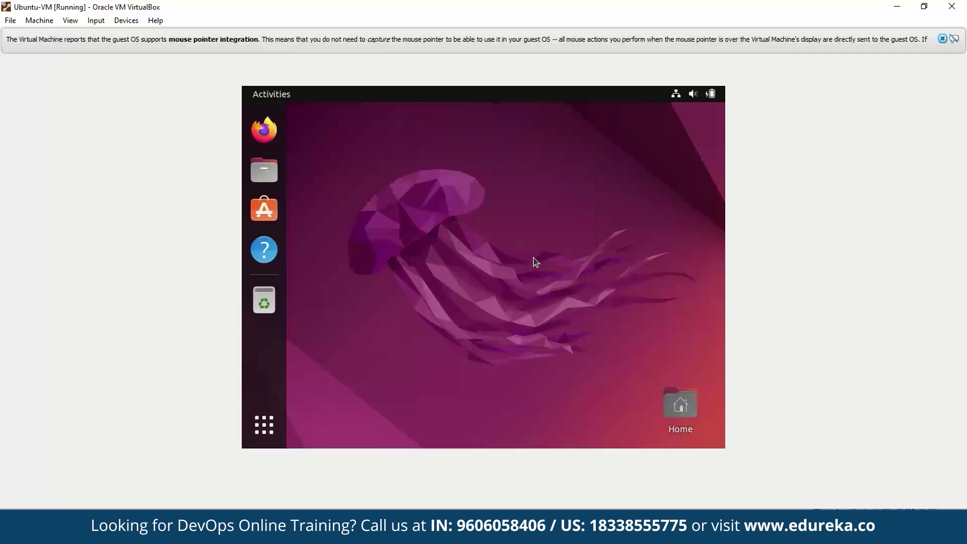